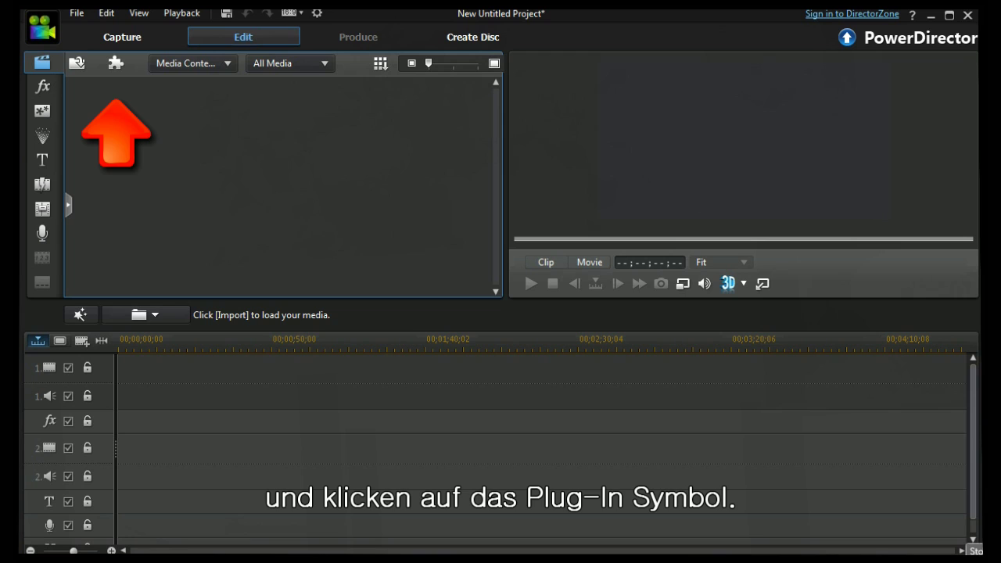
Show the Plug-ins menu listing MultiCam Designer and Theme Designer
click(116, 64)
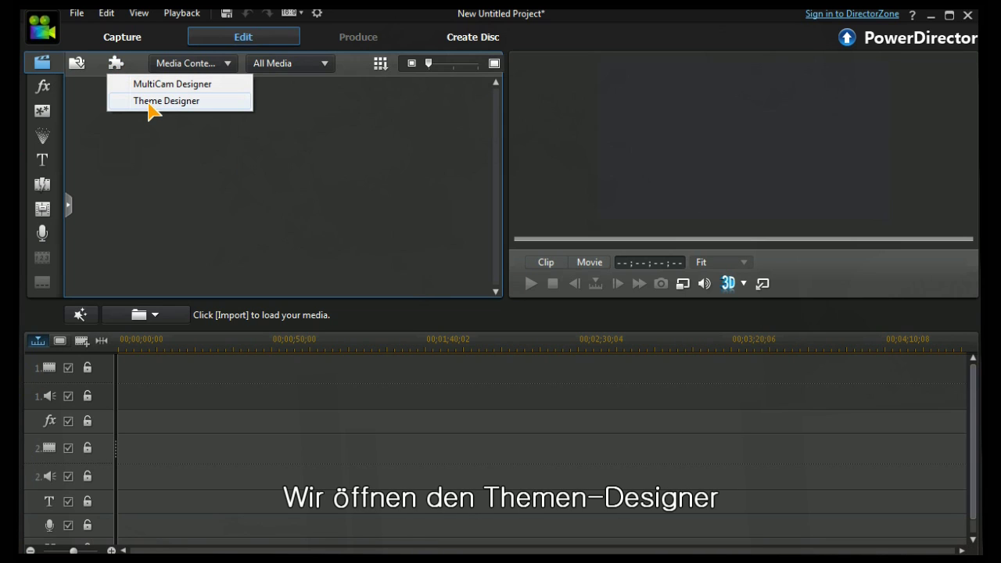
Launch Theme Designer, group its templates by Sequence Type, then back by Theme Template
click(149, 105)
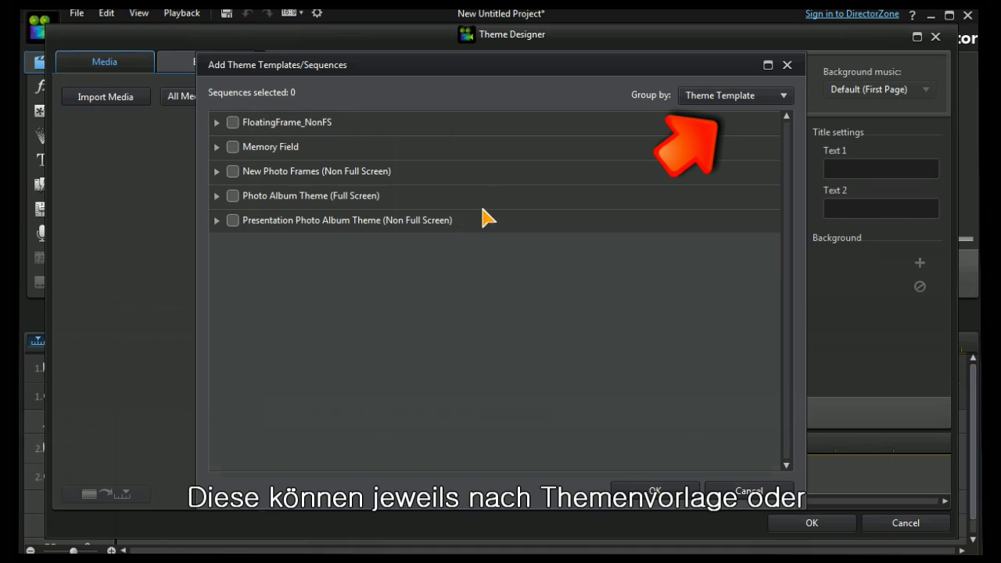
click(784, 95)
click(753, 127)
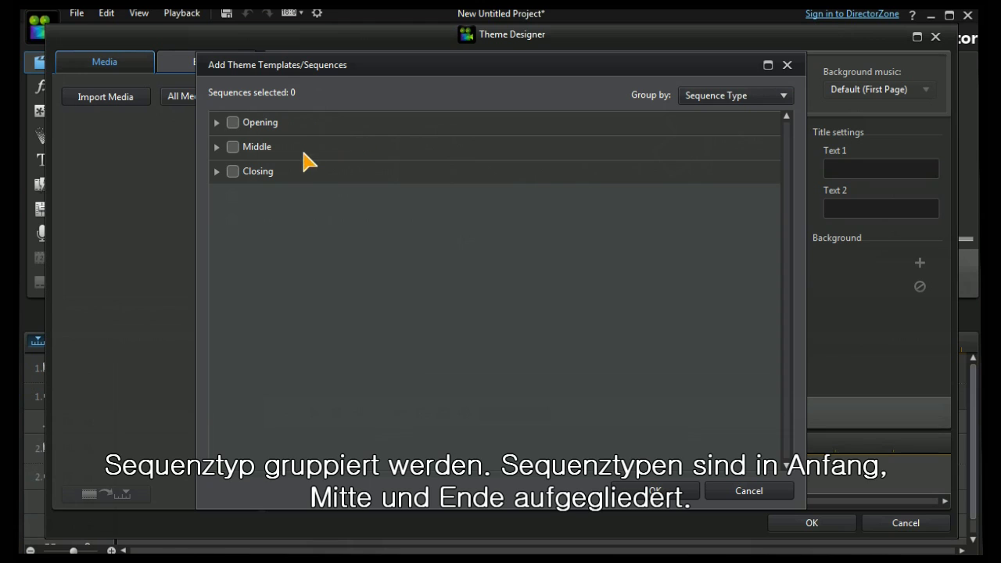
click(785, 98)
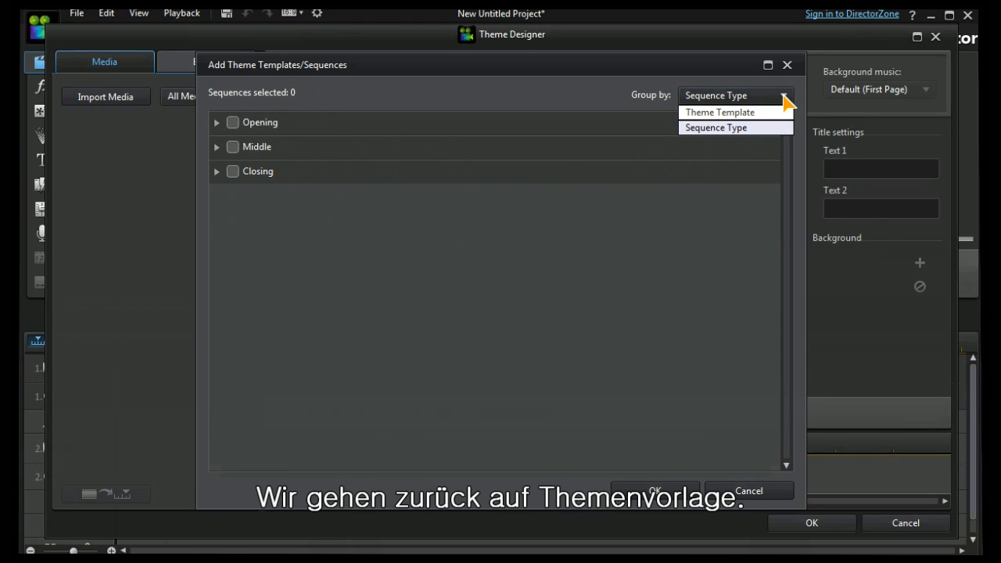
click(740, 113)
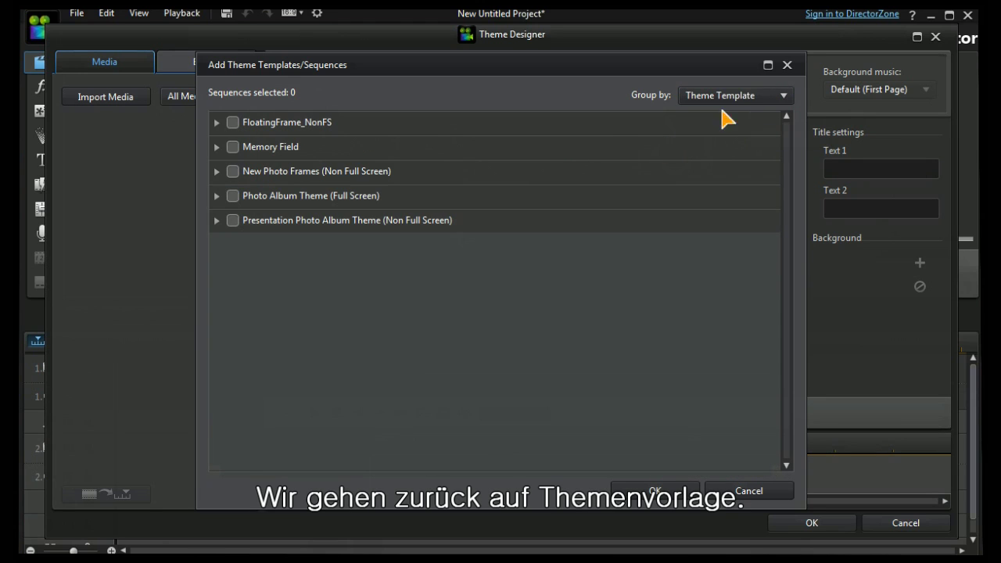
click(216, 122)
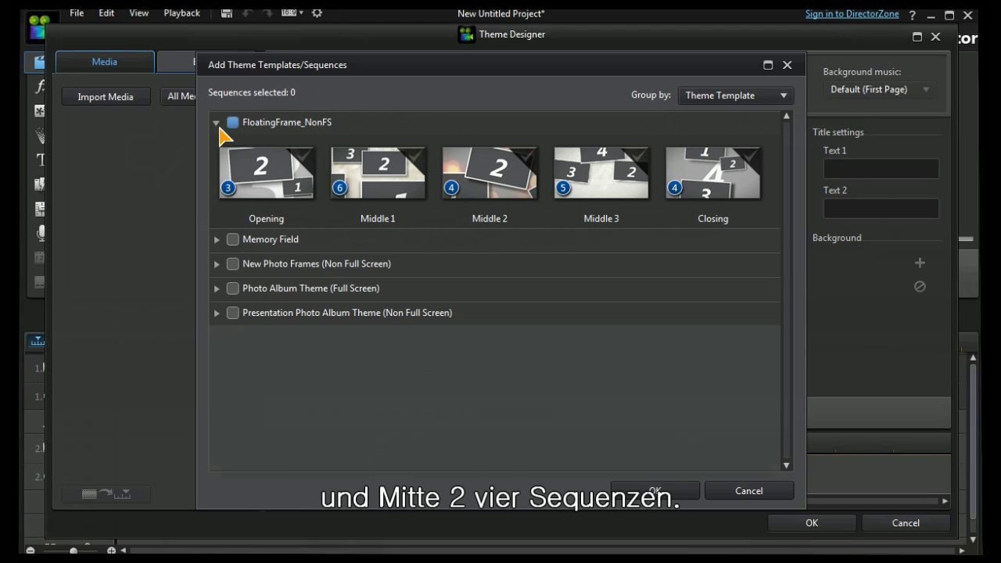
click(216, 122)
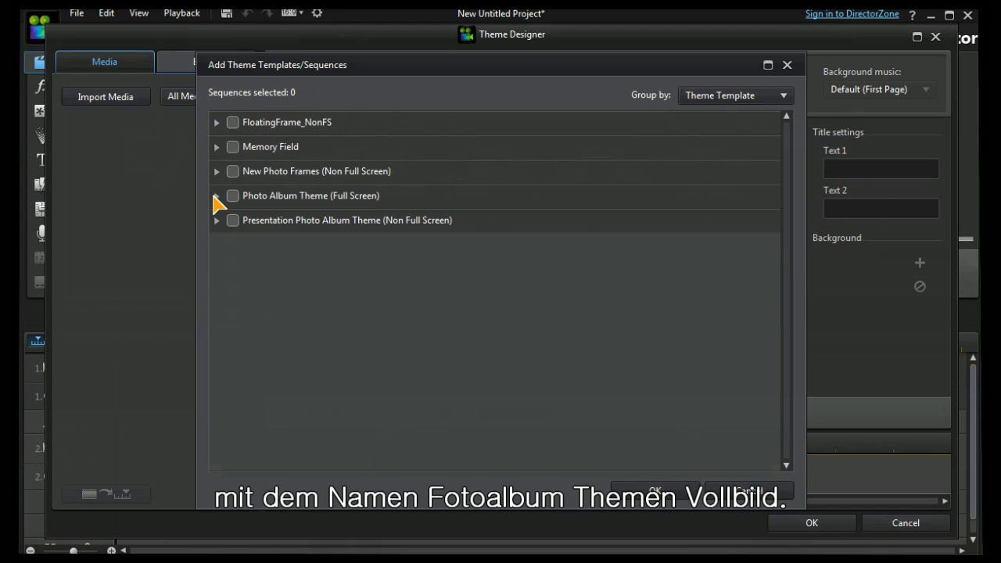
click(216, 197)
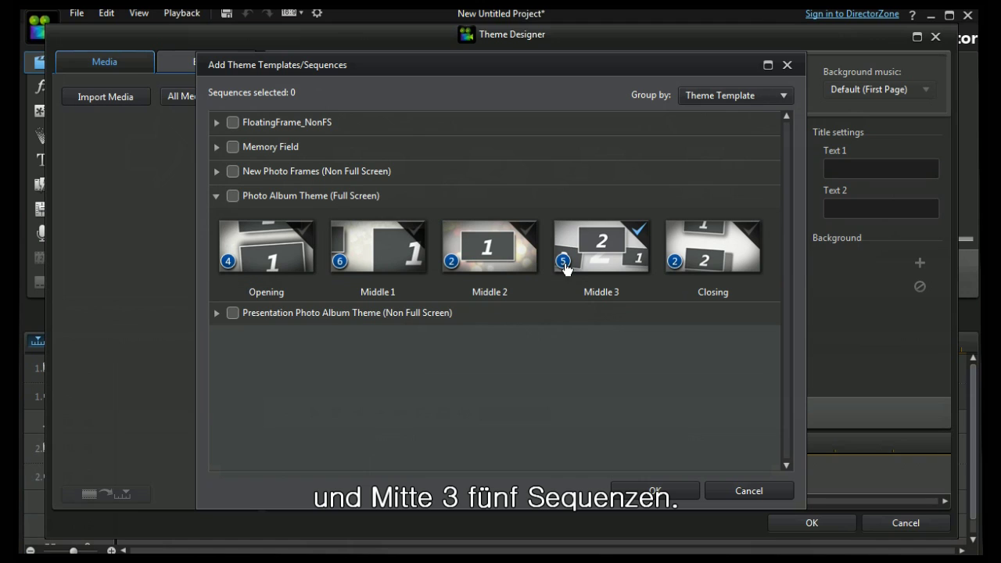
click(217, 196)
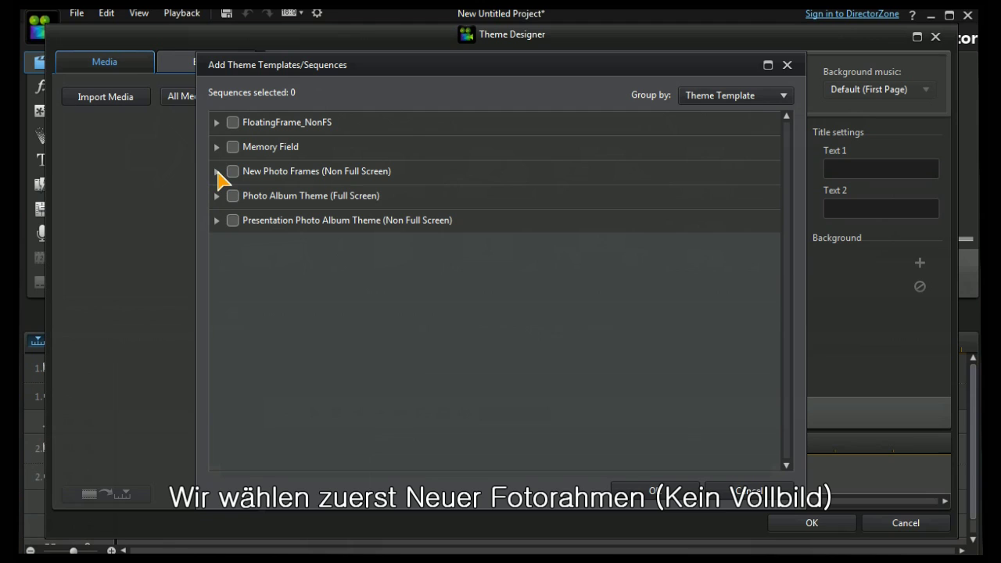
Tick all five New Photo Frames (Non Full Screen) sequences, toggling Middle 2 off and on, and load them
click(216, 172)
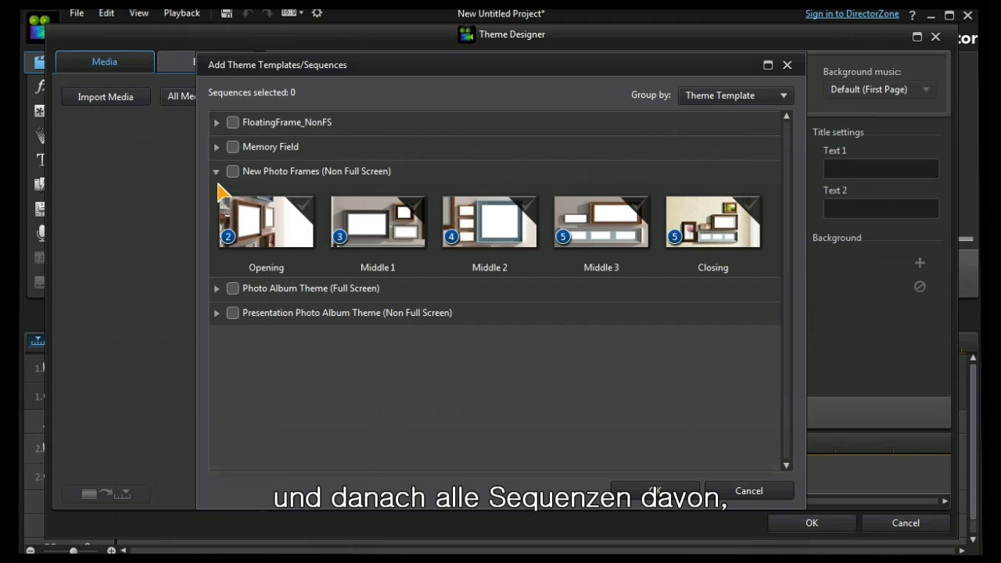
click(232, 171)
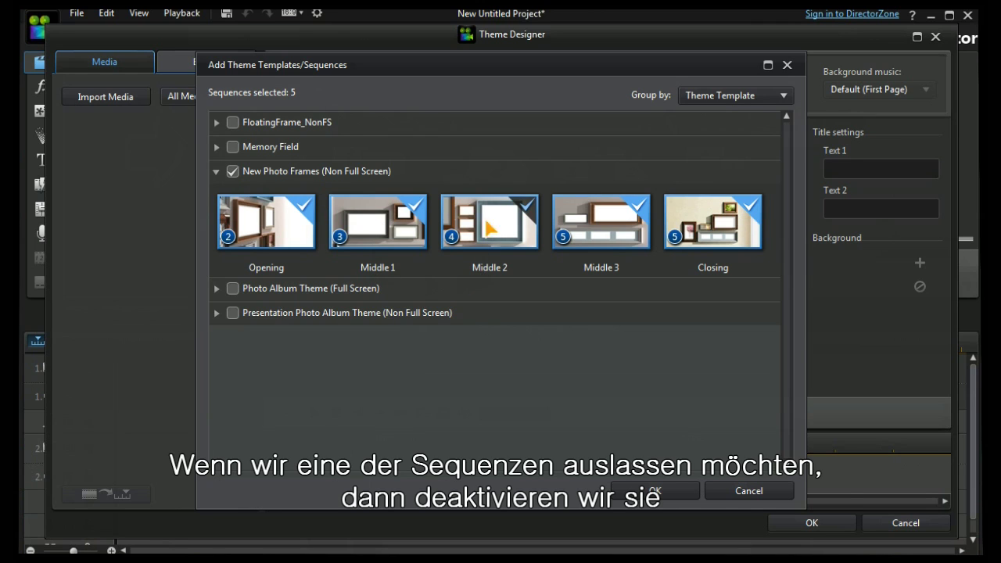
click(495, 220)
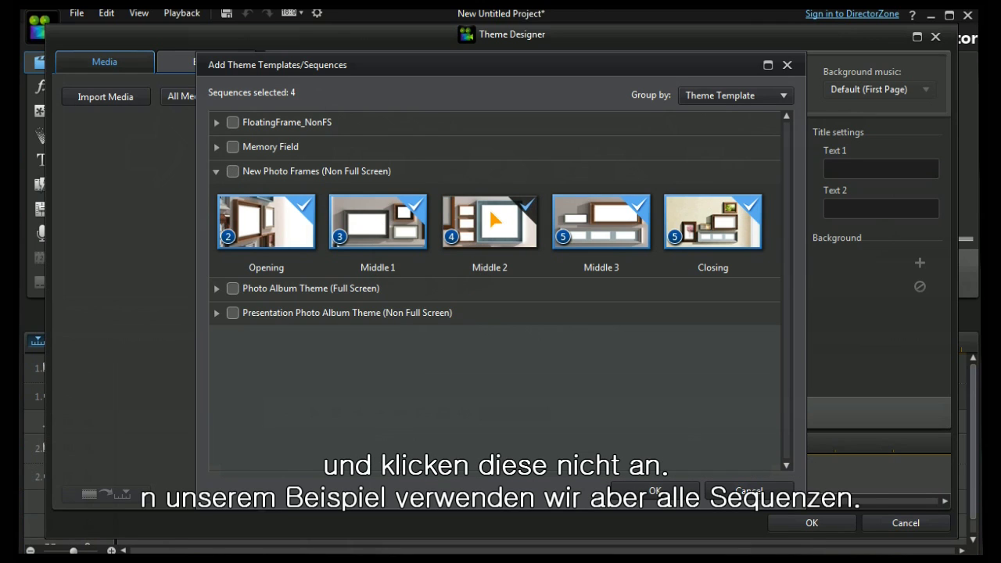
click(495, 221)
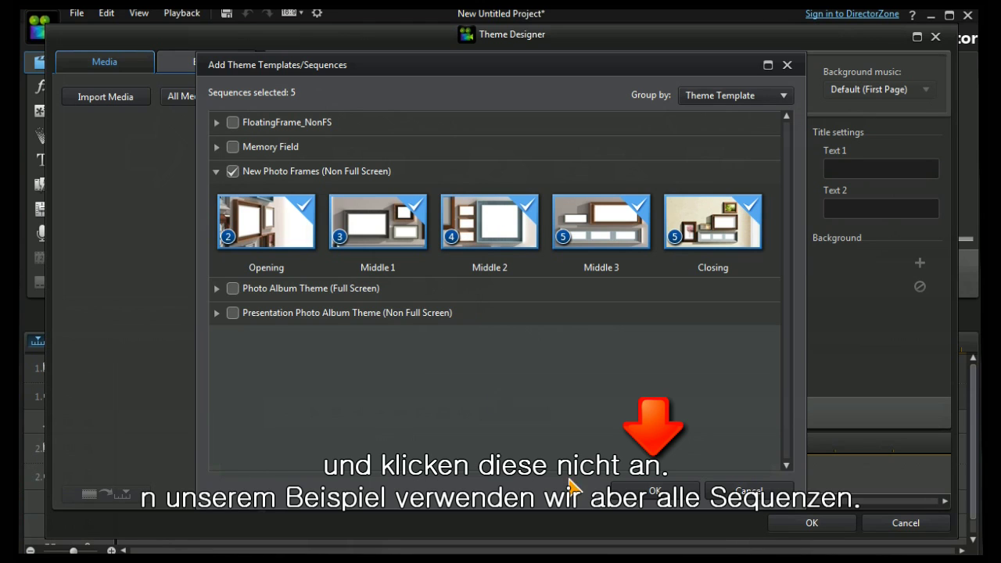
click(648, 493)
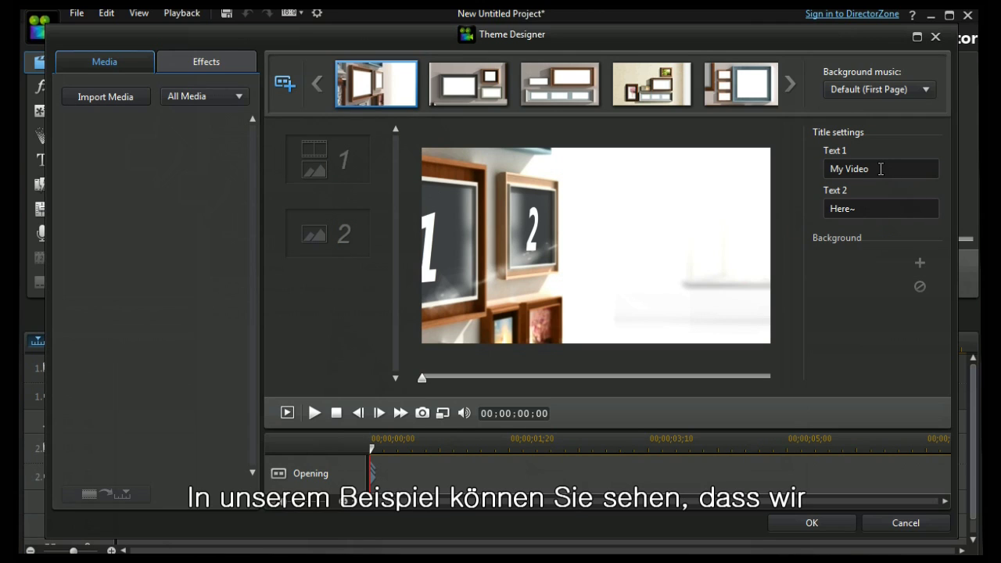
Select the default 'My Video' title text once loading finishes
drag(881, 169, 826, 169)
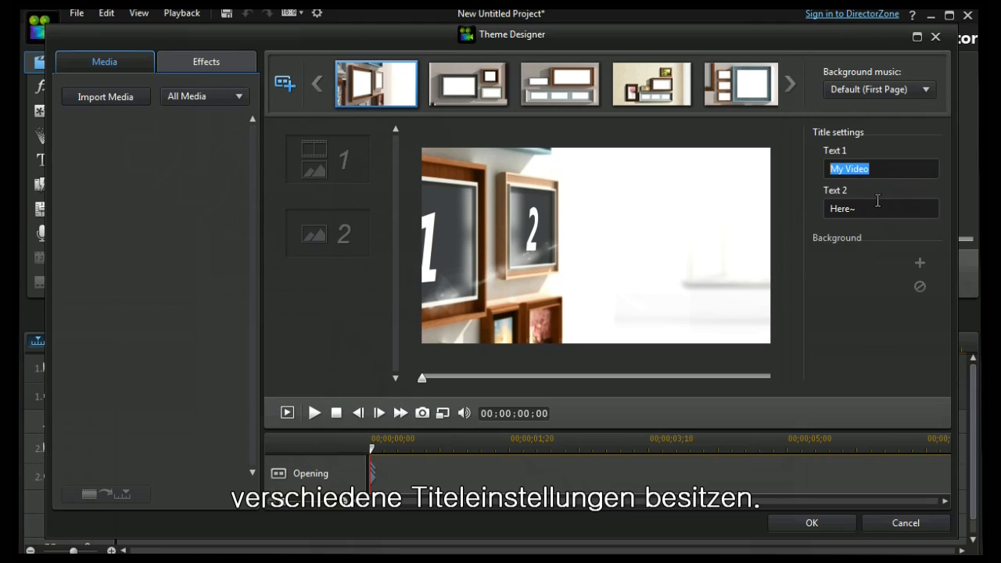
Select the 'Here~' title line and switch to the three-frame Middle 1 sequence
drag(877, 208, 806, 210)
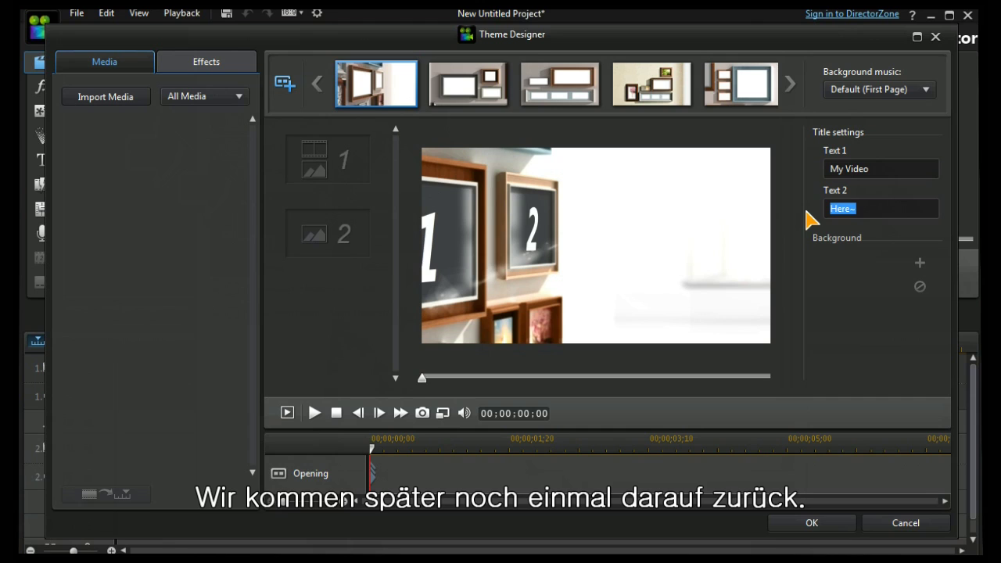
click(463, 91)
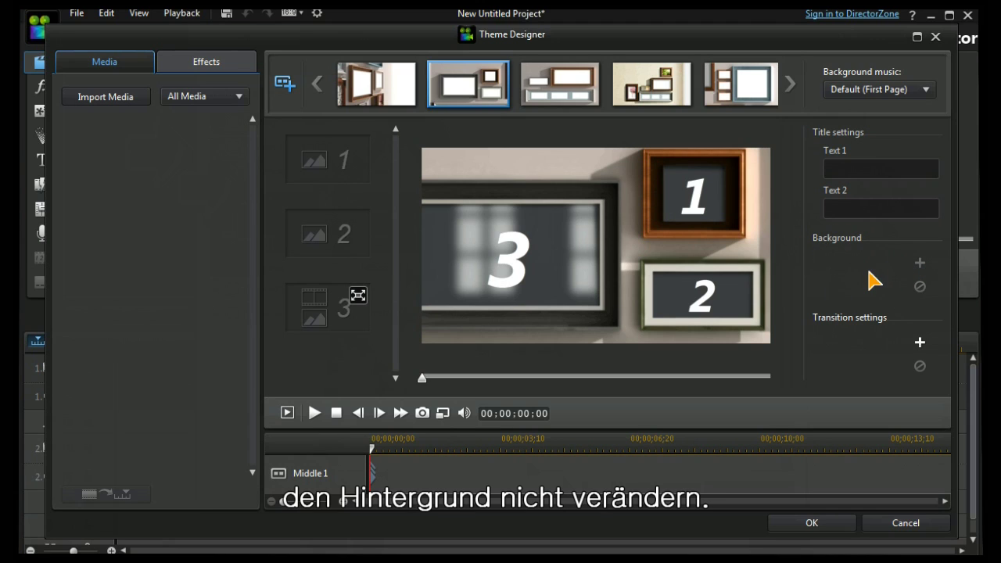
click(928, 90)
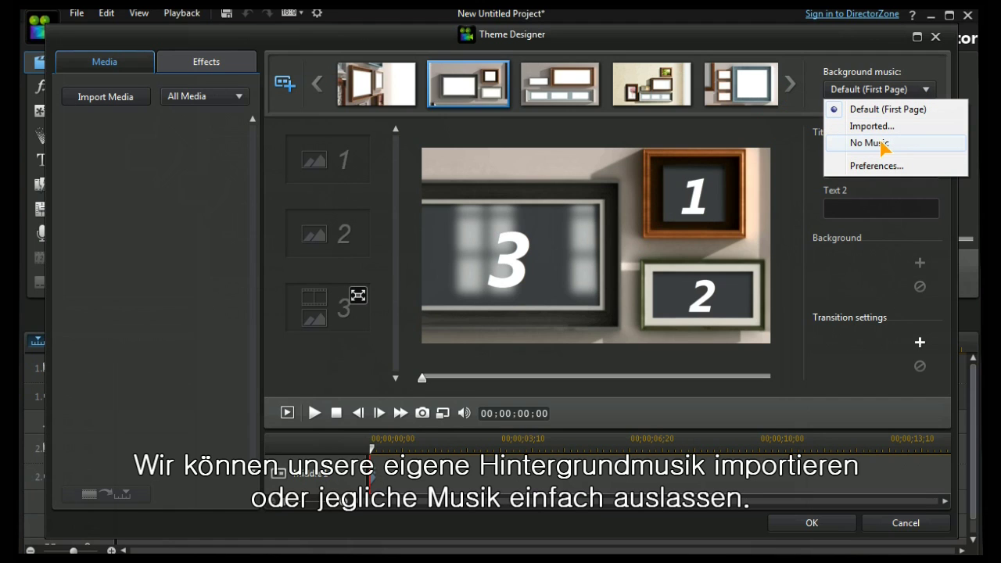
Open background Music Preferences and close it keeping the defaults
click(887, 166)
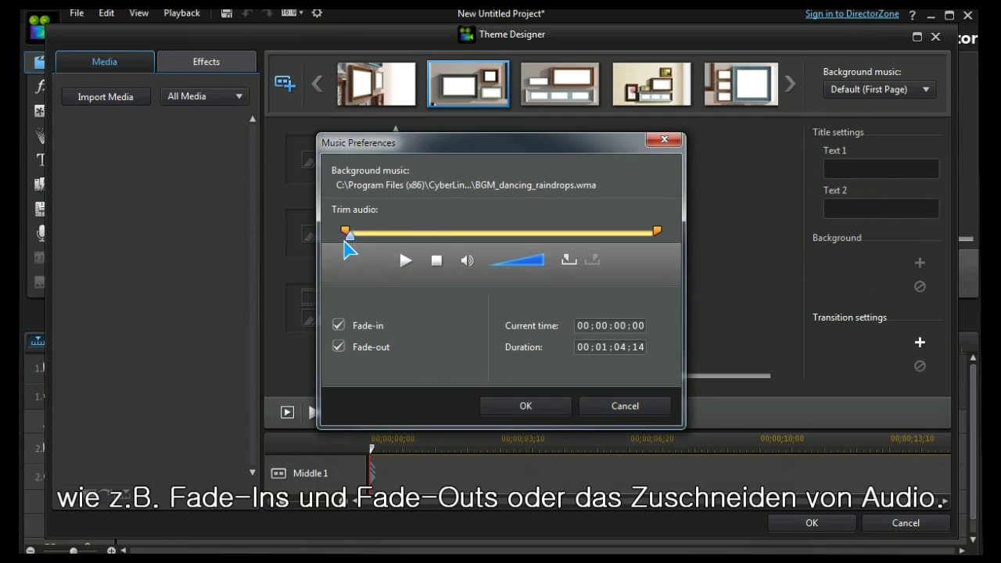
click(526, 406)
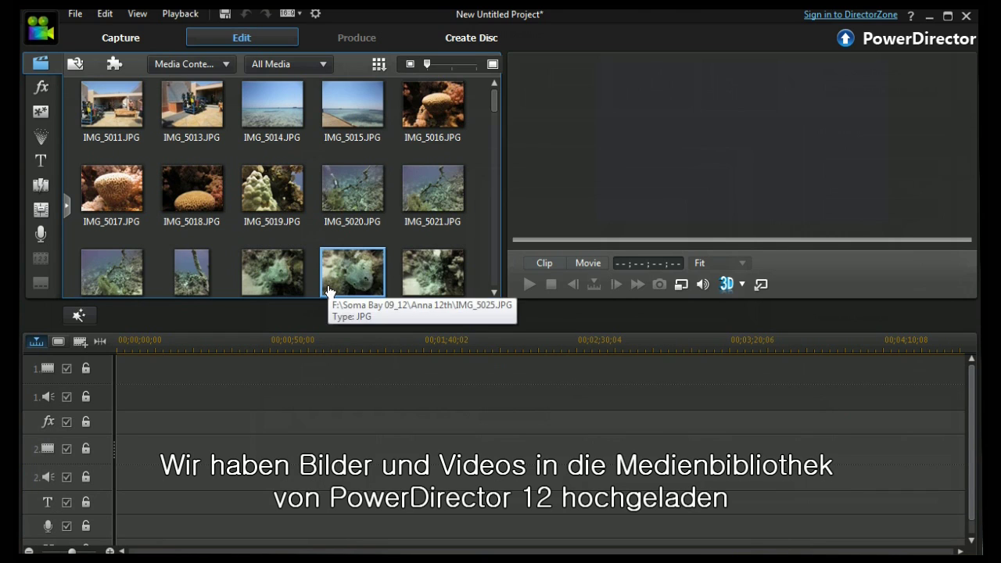
Reopen Theme Designer and load all five Photo Album Theme (Full Screen) sequences
click(115, 64)
click(135, 102)
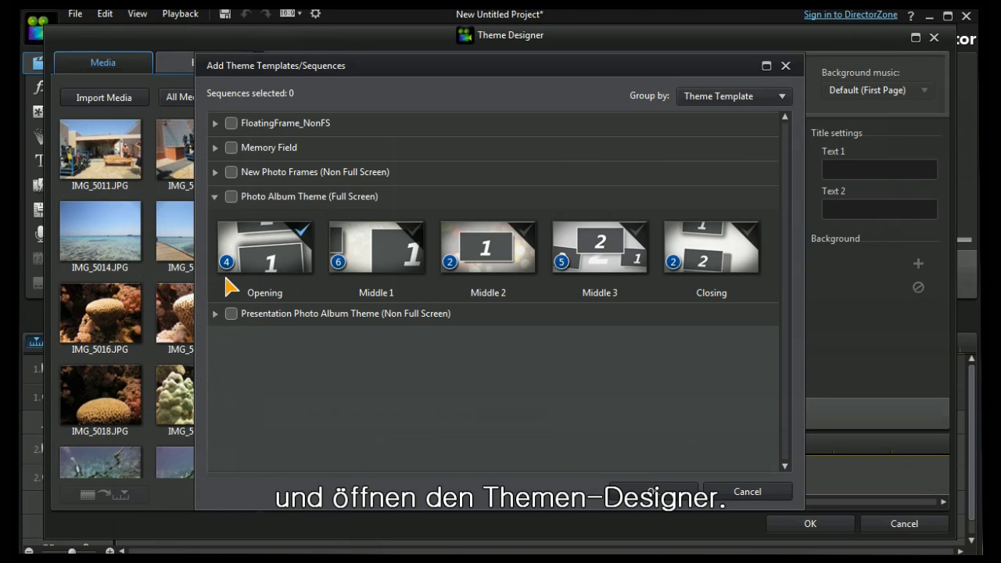
click(232, 197)
click(653, 491)
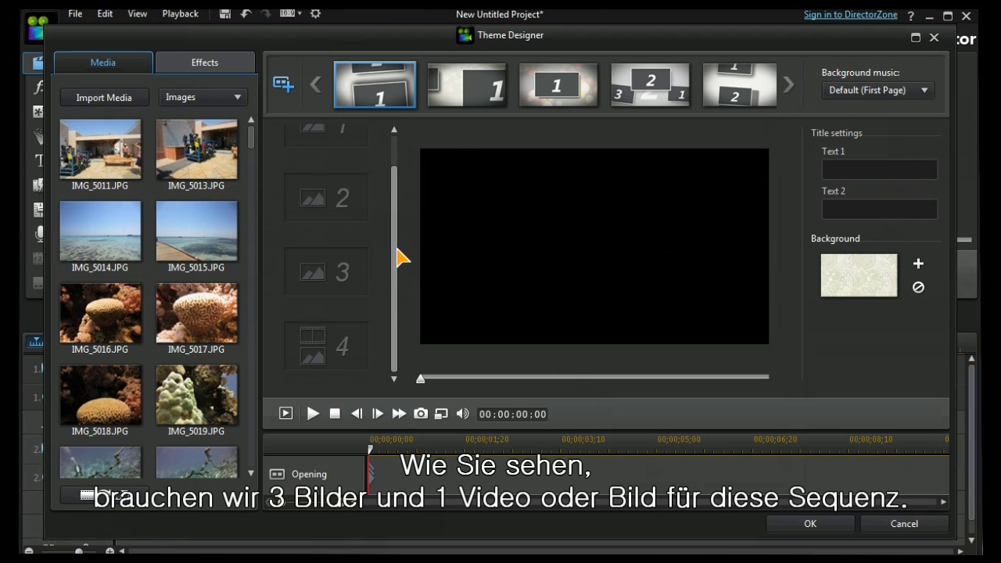
Place photos IMG_5014, IMG_5015 and IMG_5017 into Opening slots 1–3
drag(394, 219, 397, 272)
drag(397, 272, 395, 242)
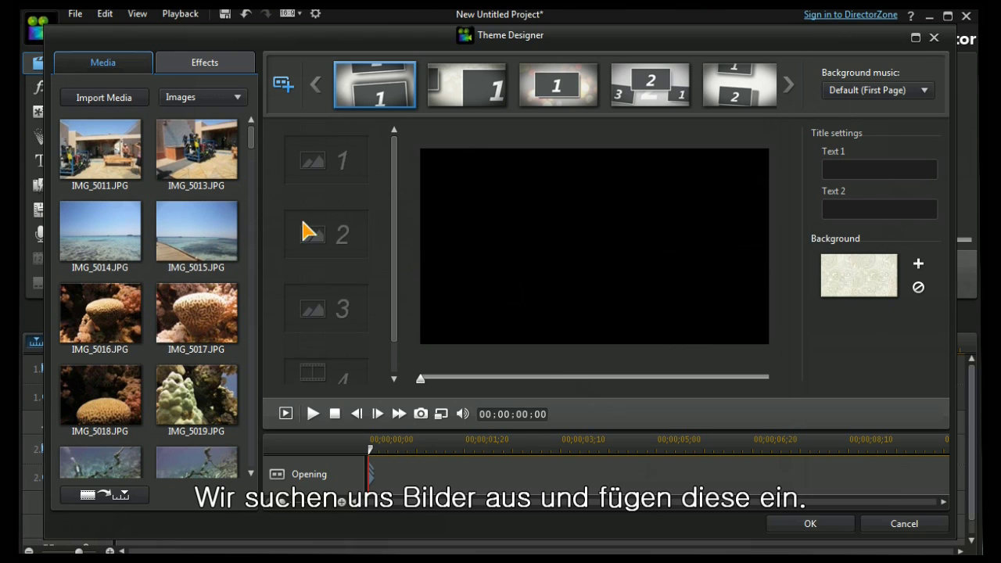
drag(100, 235, 308, 167)
drag(205, 231, 324, 241)
drag(195, 313, 324, 317)
Filter to videos, put reef clip SANY4726.MP4 in slot 4 after SANY4713 proves too short, and mute it
click(235, 98)
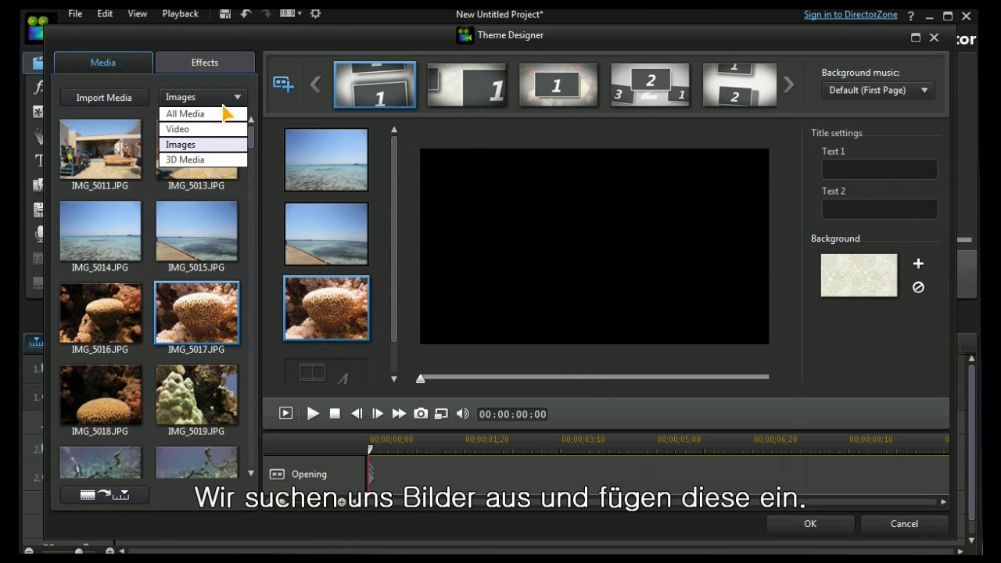
click(195, 130)
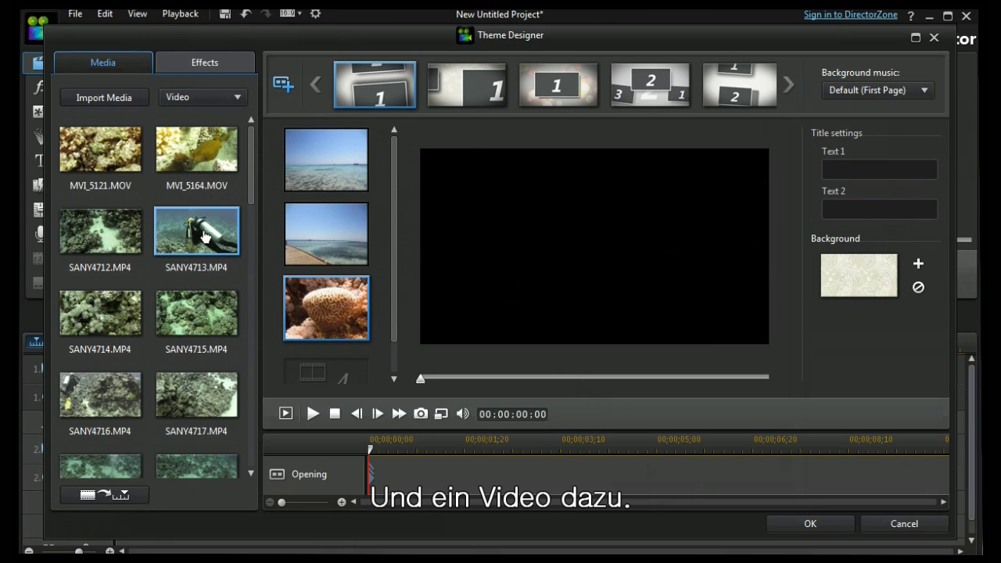
drag(205, 234, 331, 386)
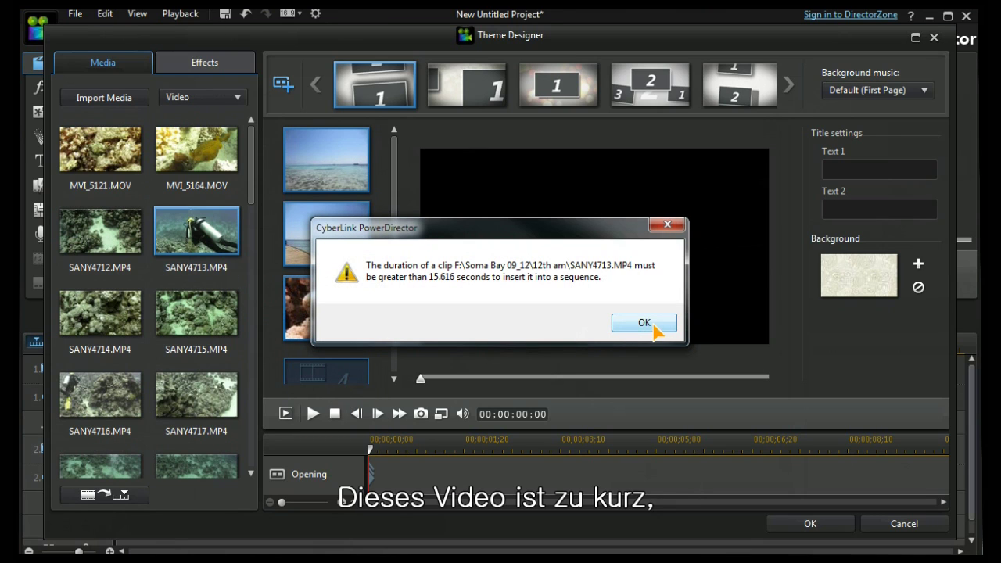
click(645, 323)
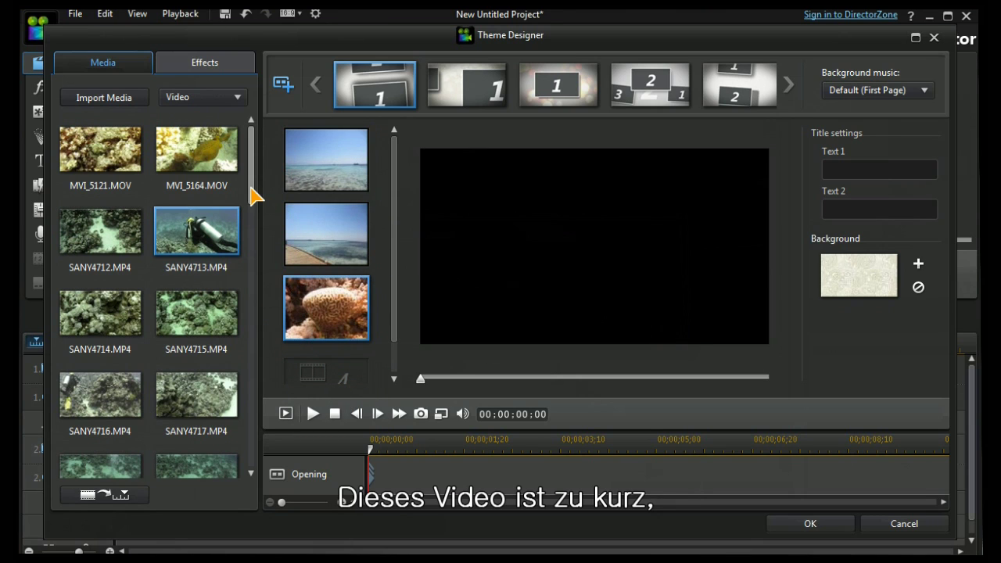
drag(252, 196, 257, 307)
drag(100, 321, 327, 393)
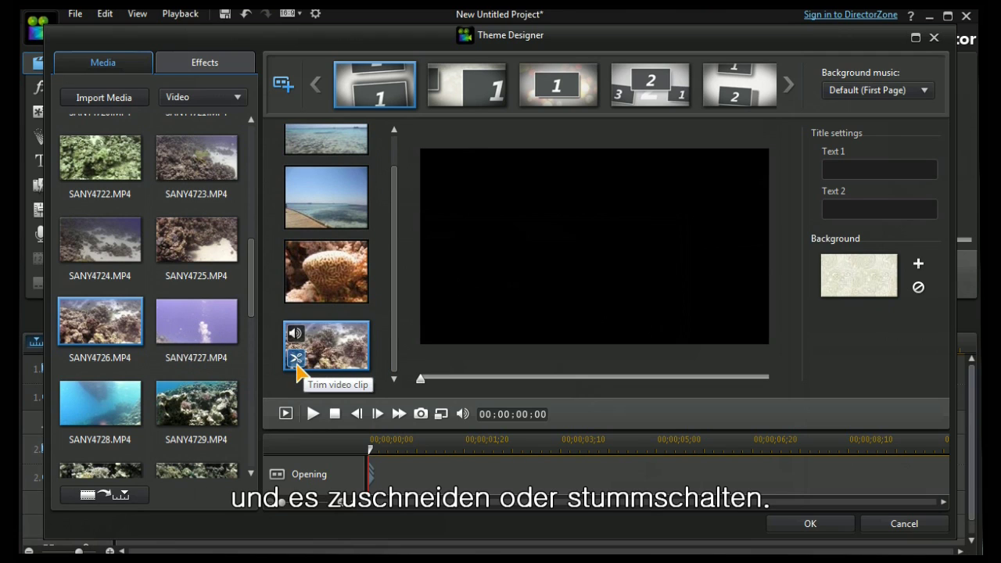
click(297, 334)
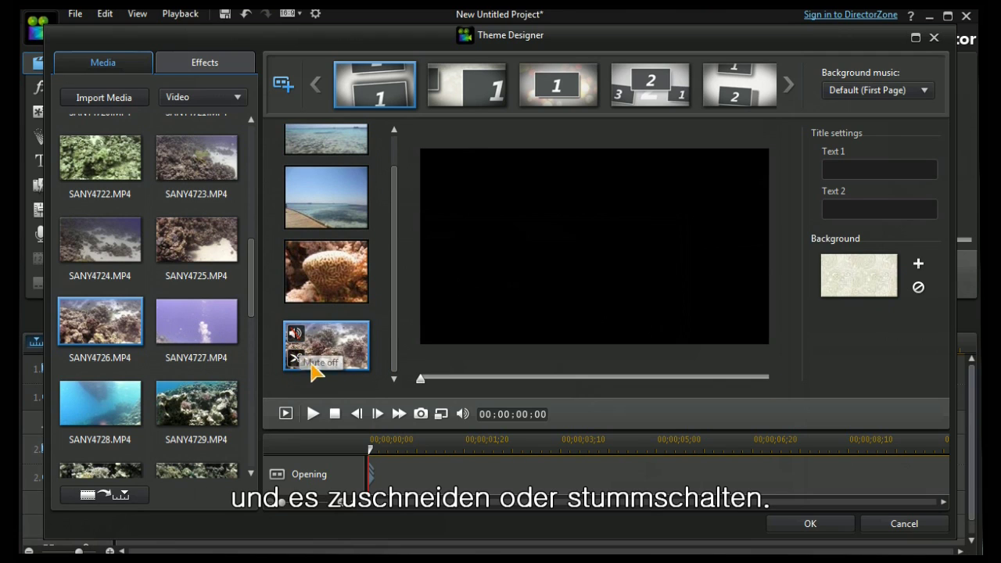
In Middle 1, place photos IMG_5030.JPG and IMG_5035.JPG into slots 2 and 3
click(462, 99)
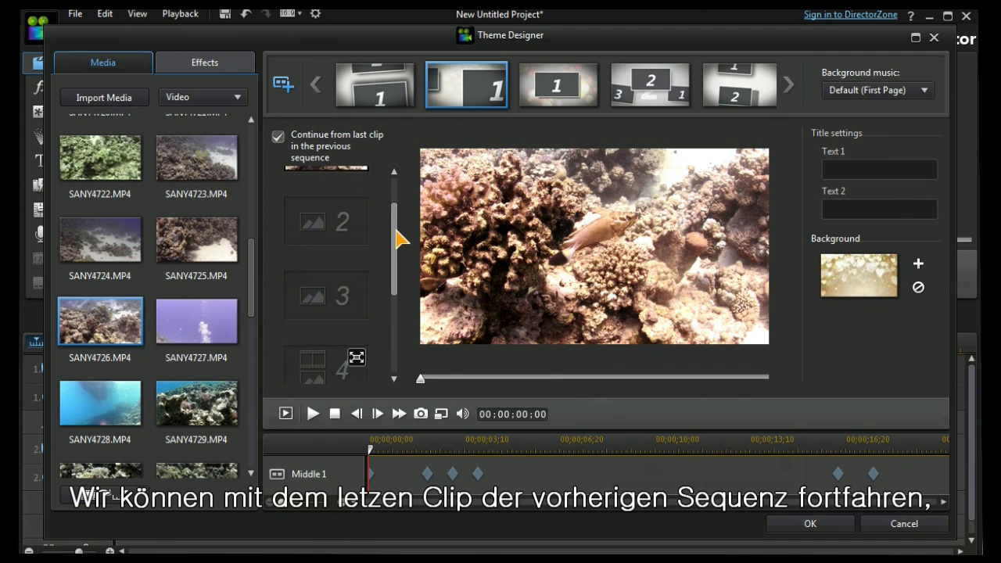
drag(397, 234, 402, 197)
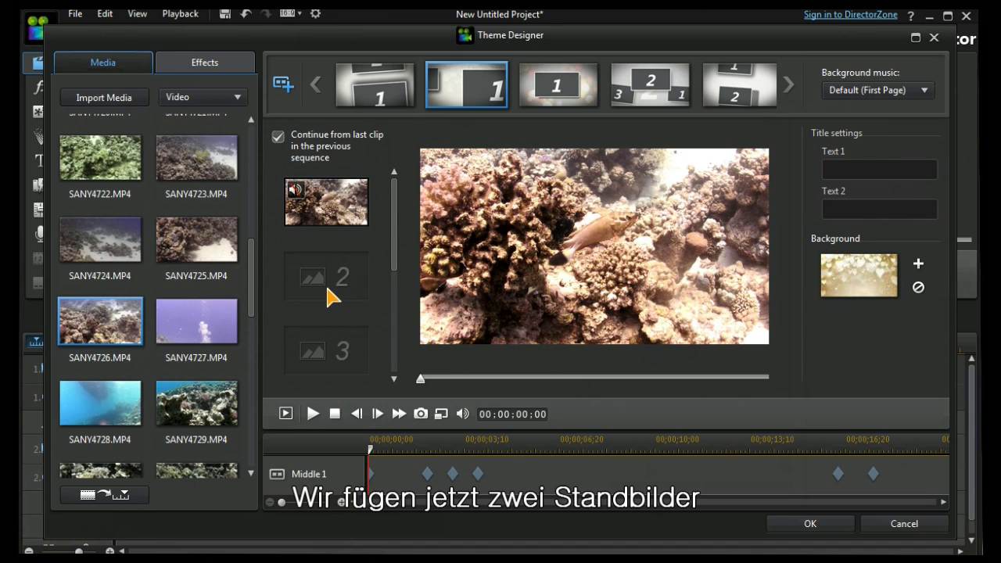
click(237, 97)
click(188, 125)
drag(100, 235, 323, 287)
drag(218, 415, 338, 360)
drag(396, 263, 391, 331)
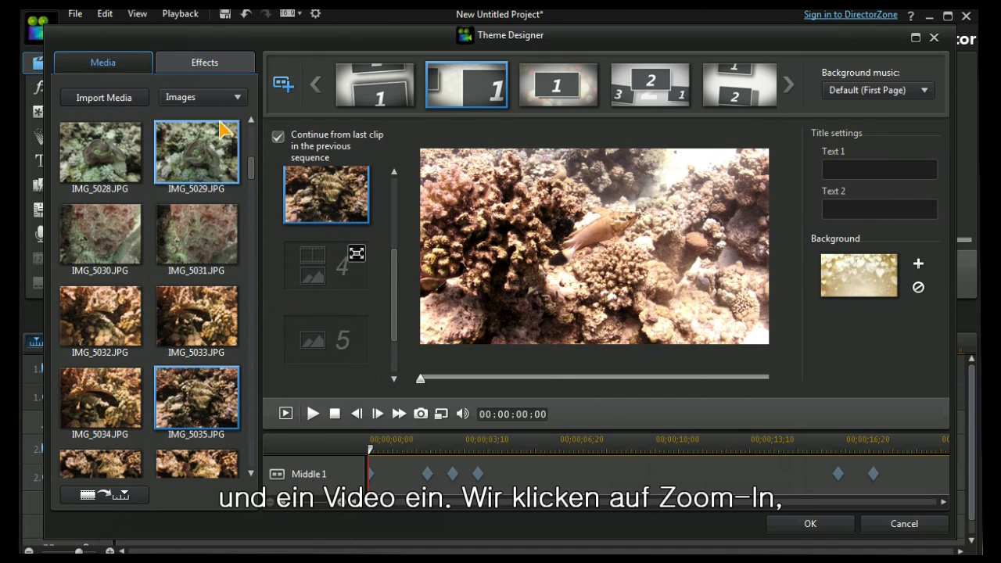
Put diver clip SANY4713.MP4 in slot 4 with Zoom-in and muted sound, then filter back to photos
click(238, 97)
drag(196, 231, 358, 263)
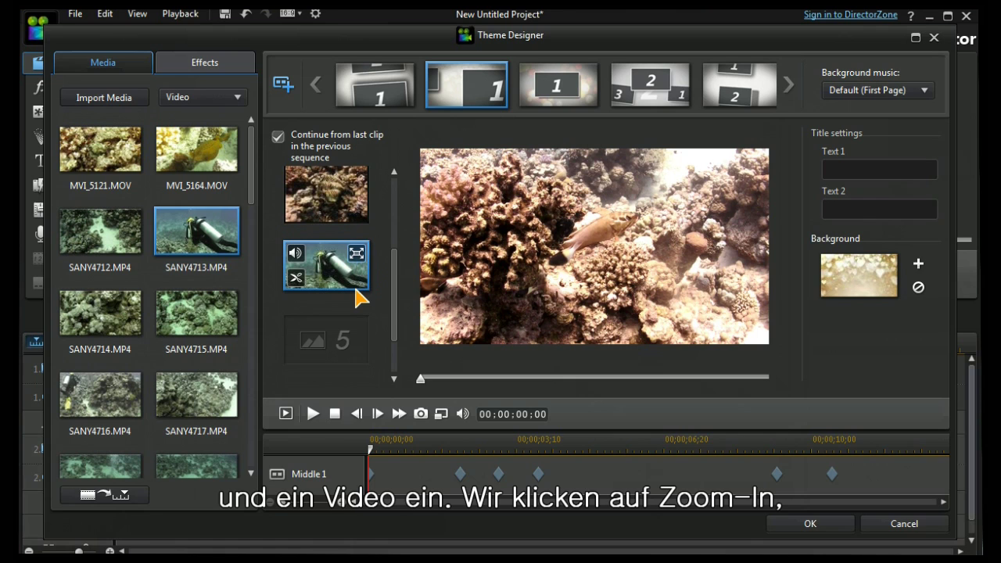
click(356, 253)
click(295, 253)
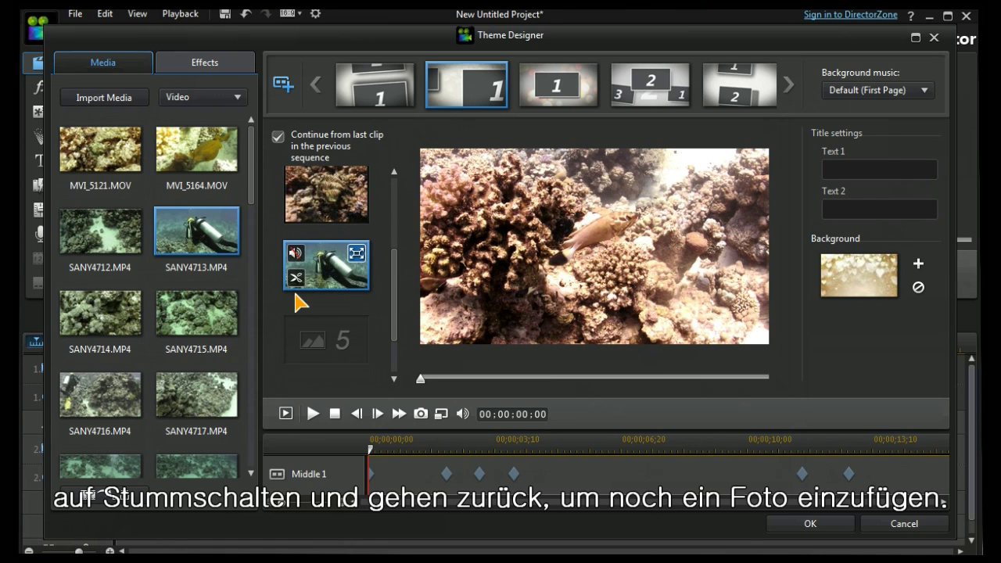
click(236, 99)
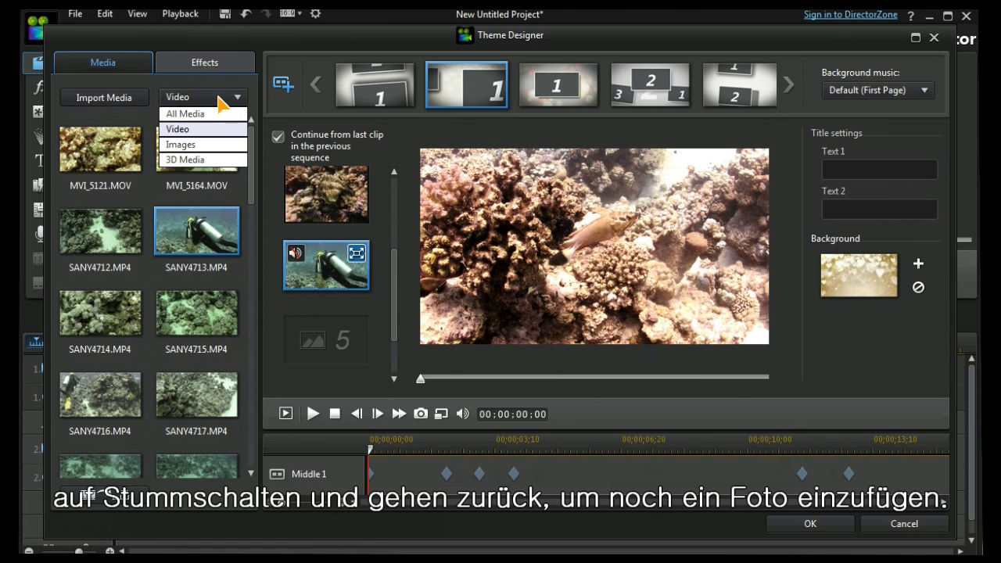
click(181, 145)
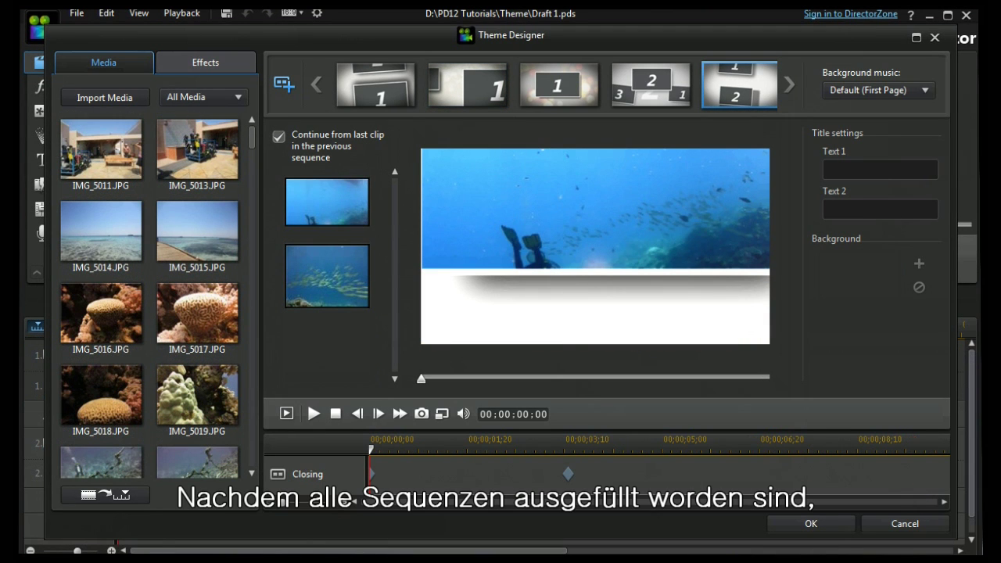
With Opening selected, tick New Photo Frames > Opening in the add-sequence dialog and confirm
click(372, 87)
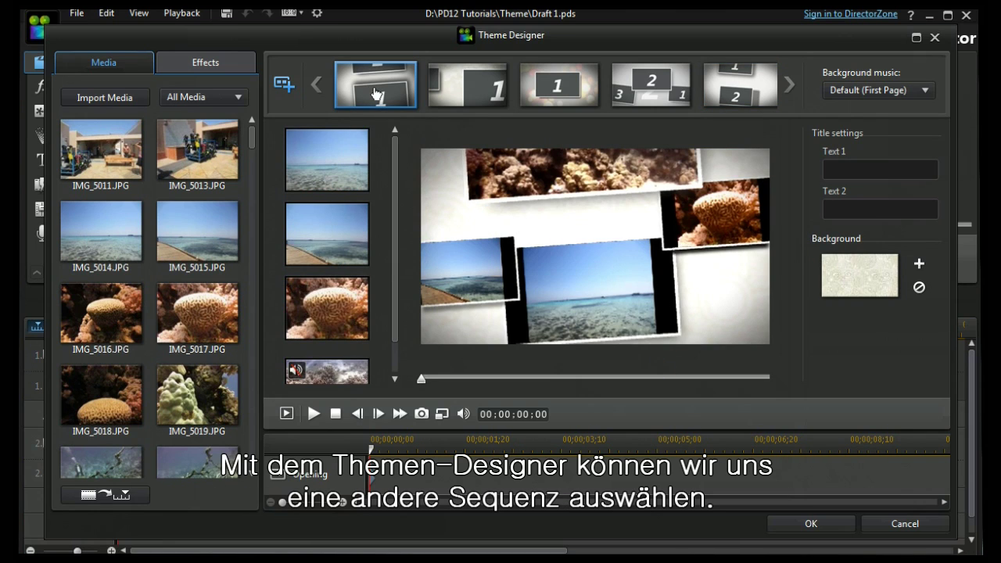
click(283, 84)
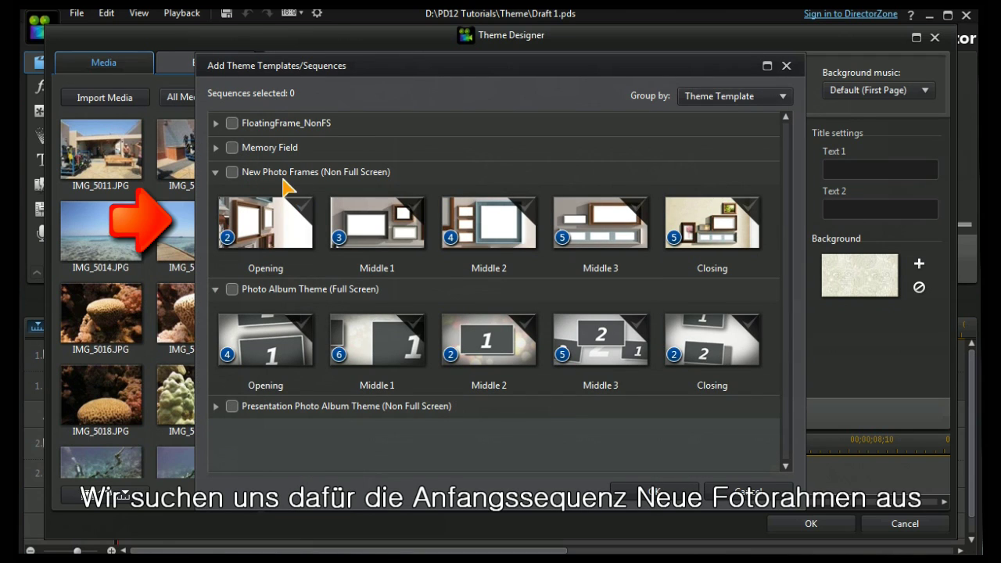
click(256, 232)
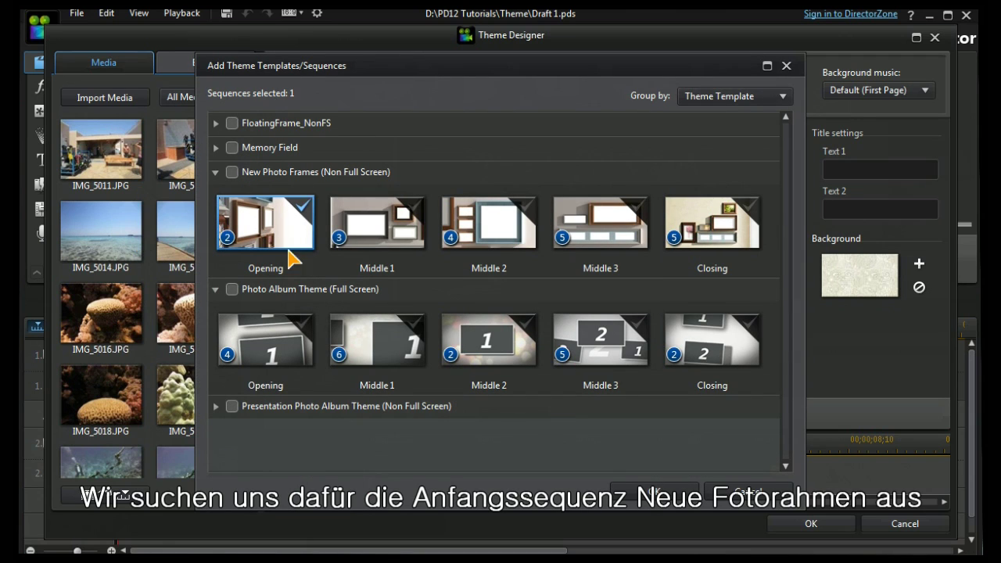
click(657, 493)
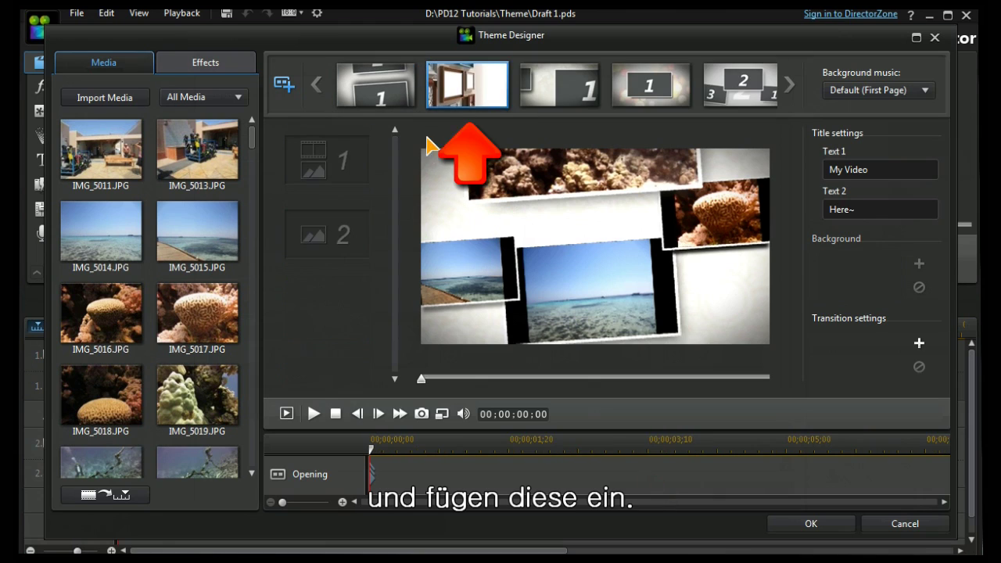
Move the photo-frames opening to the front, title it 'Egypt' / 'Soma Bay', and put SANY4739.MP4 in frame 1
drag(475, 92, 356, 88)
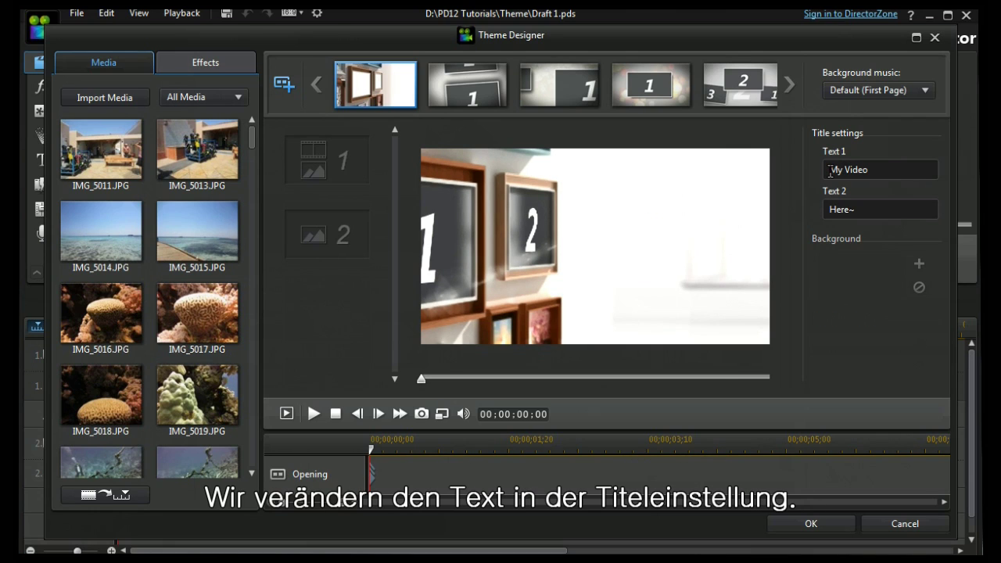
drag(831, 172, 900, 172)
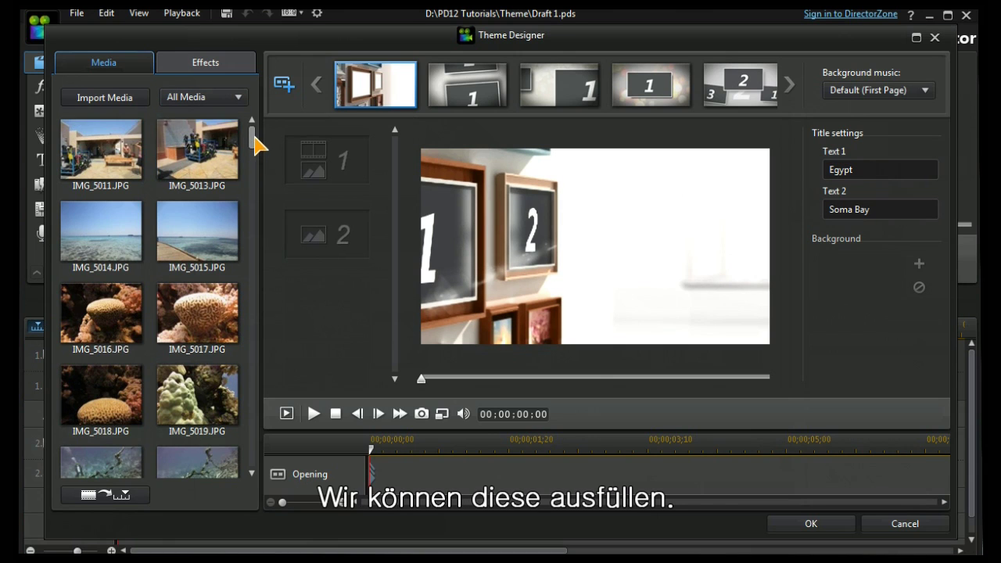
drag(198, 263, 331, 313)
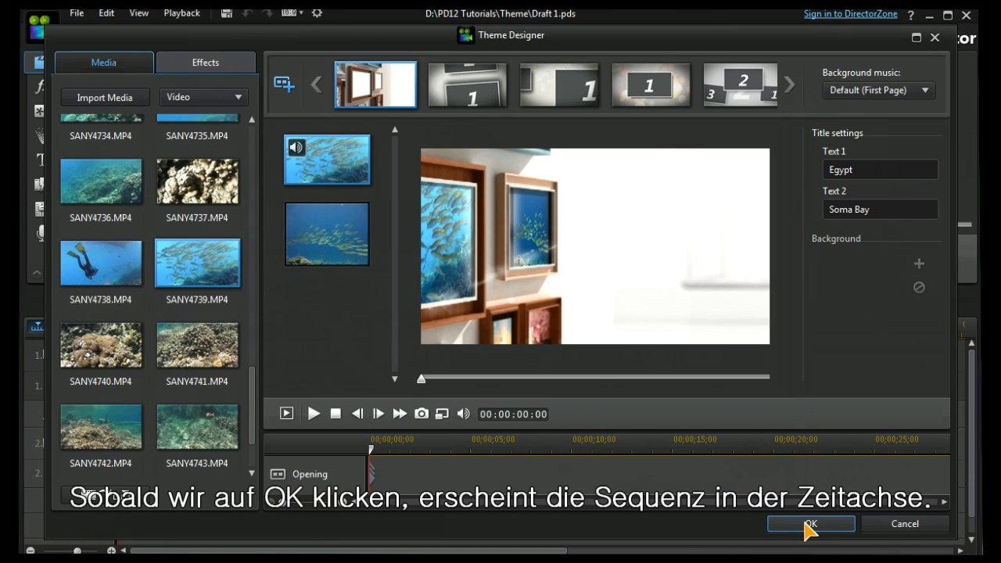
Place the theme on the timeline as one 1:48 clip, preview its opening, and select the clip
click(807, 524)
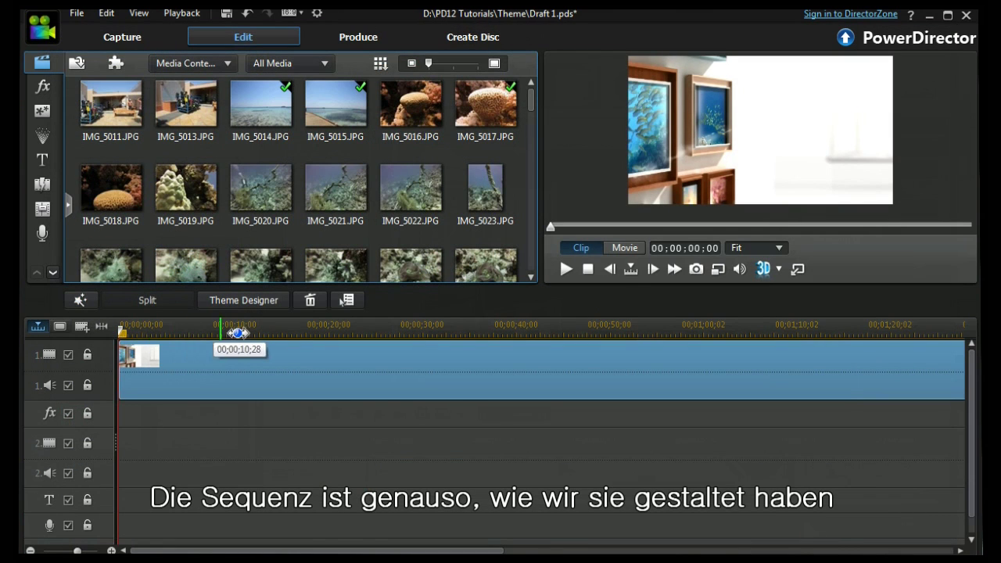
drag(264, 332, 223, 330)
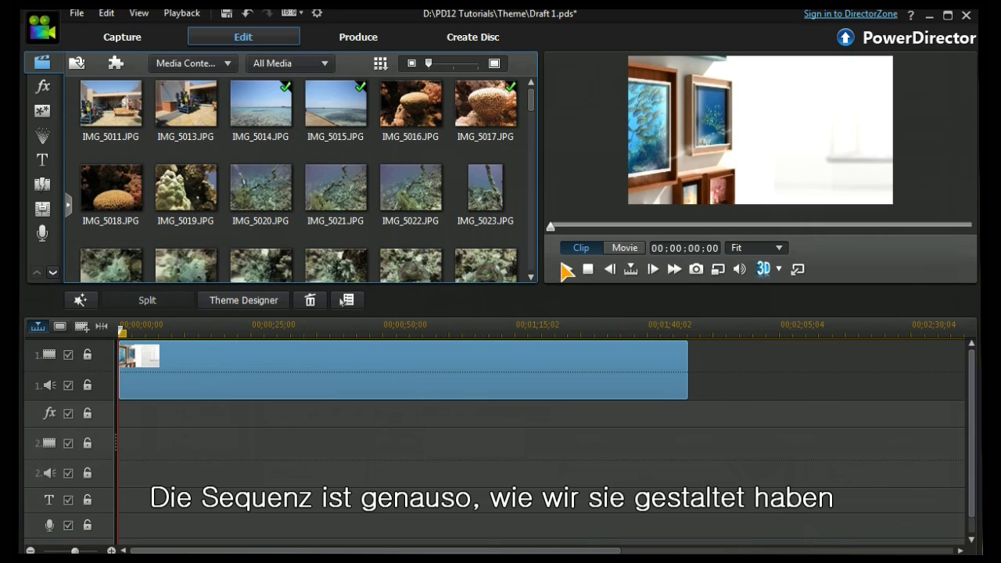
click(566, 269)
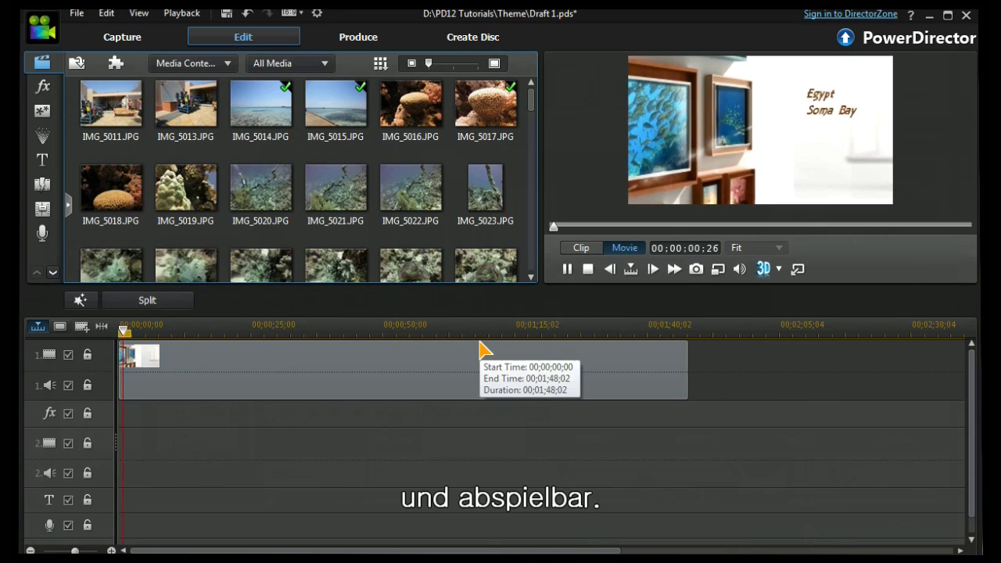
click(567, 269)
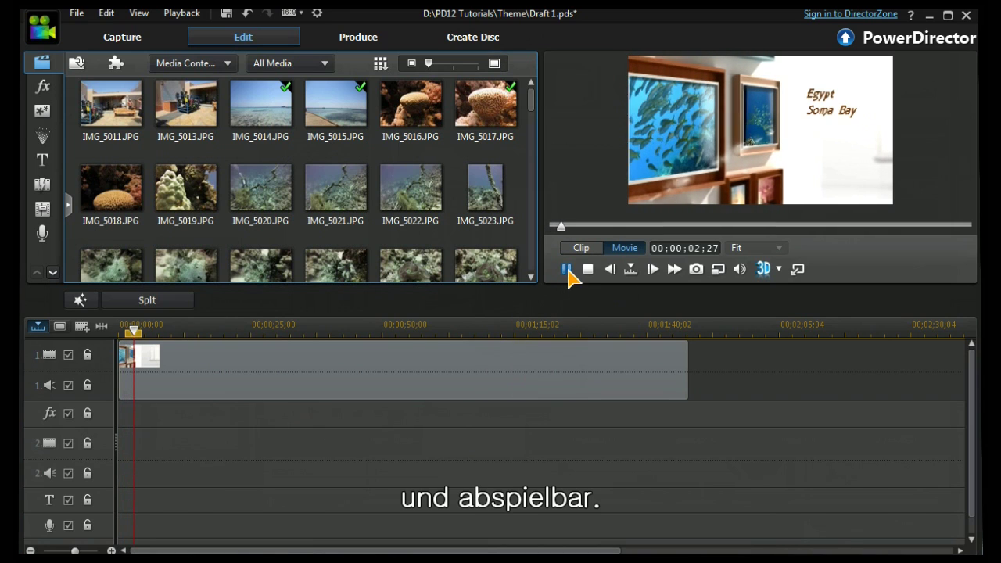
click(402, 371)
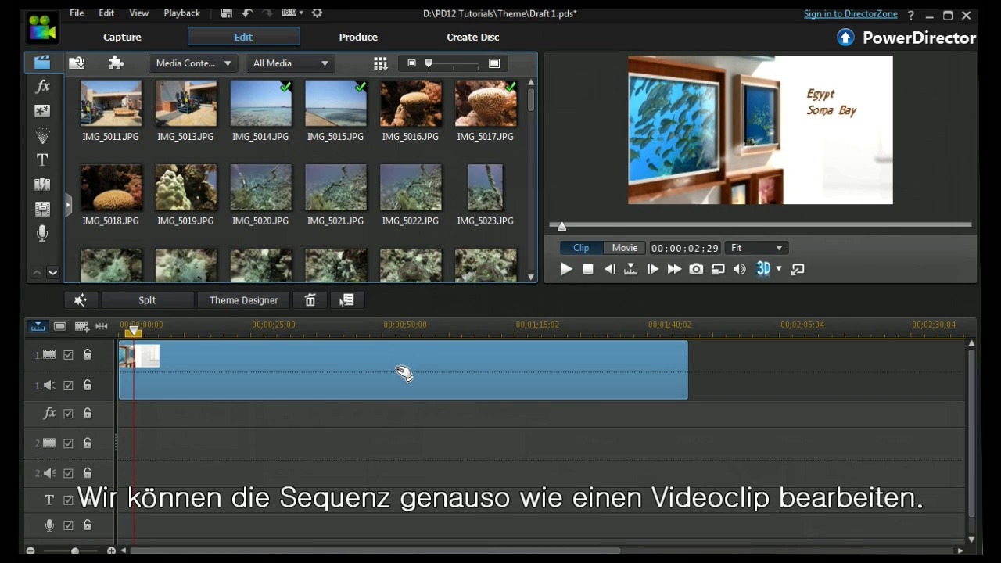